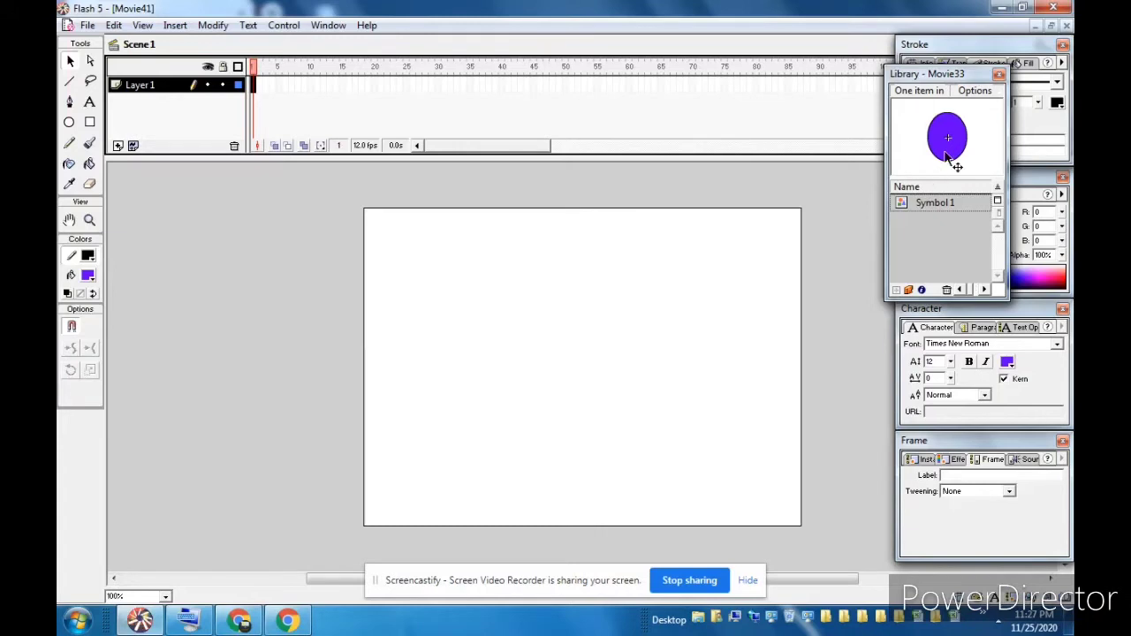
Place the Symbol 1 oval near the stage's upper edge and insert a keyframe at frame 65
{"action": "left_click_drag", "start_coordinate": [942, 139], "coordinate": [530, 269]}
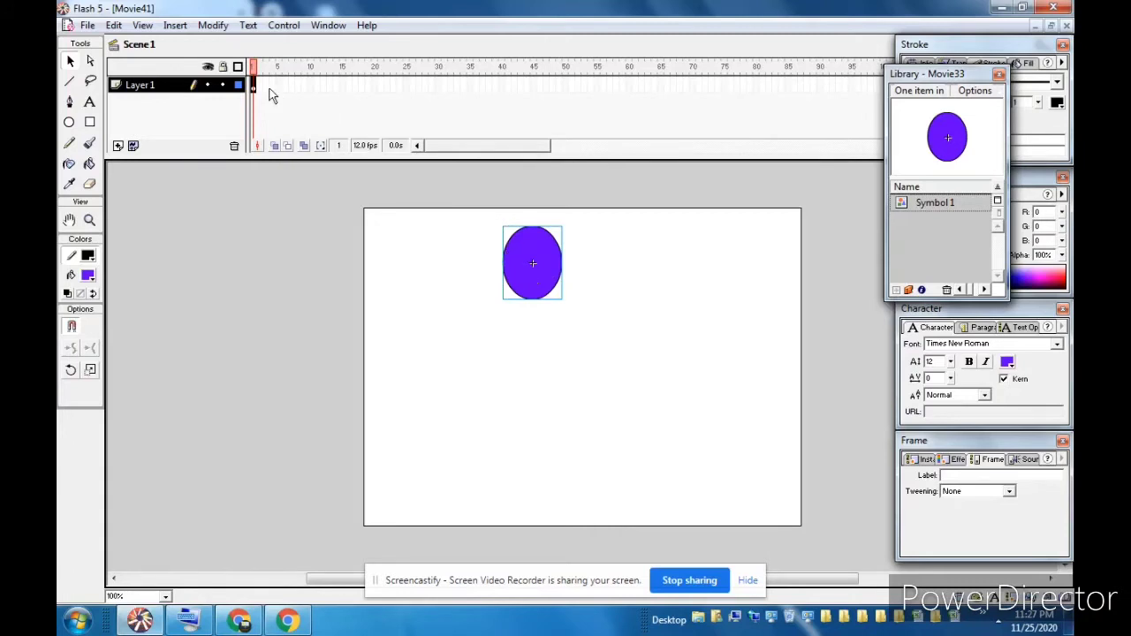
{"action": "left_click", "coordinate": [660, 85]}
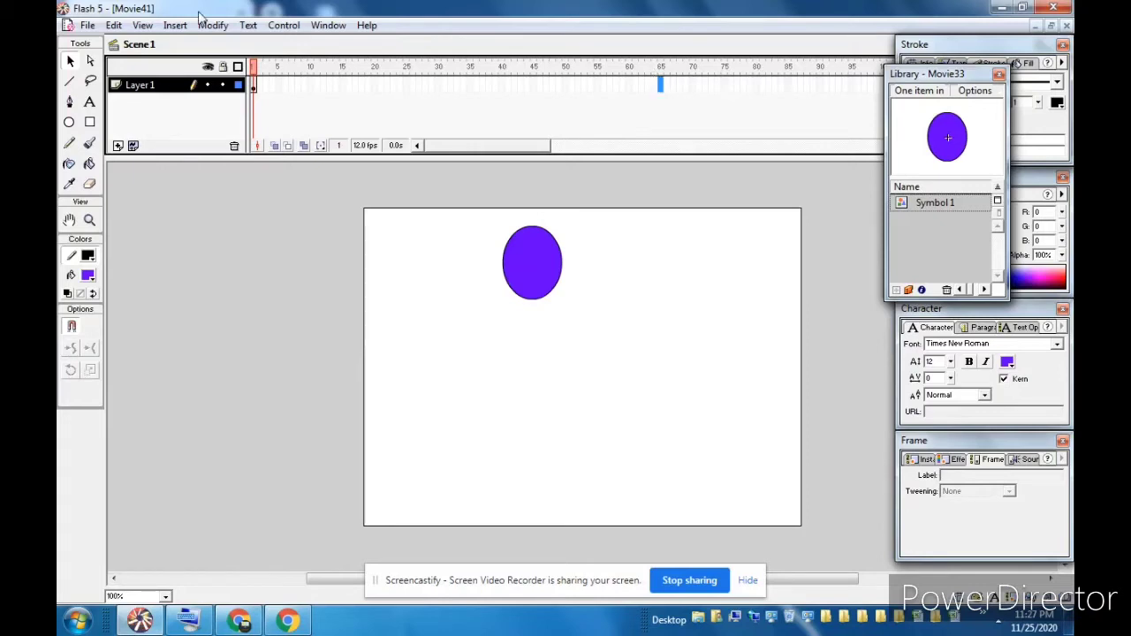
{"action": "left_click", "coordinate": [175, 25]}
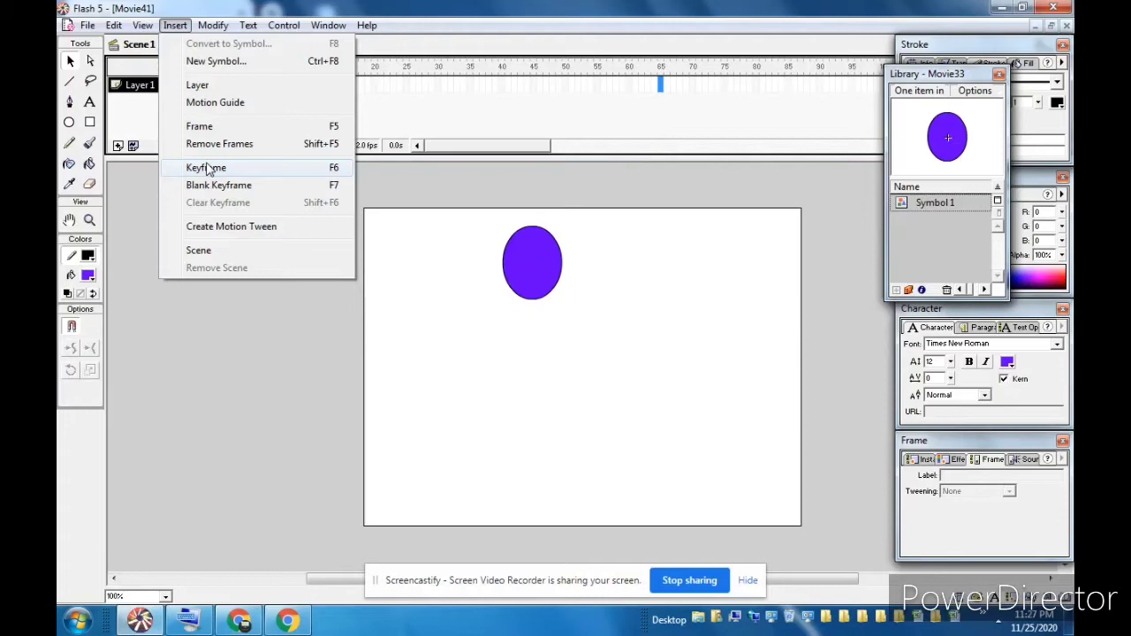
{"action": "left_click", "coordinate": [206, 169]}
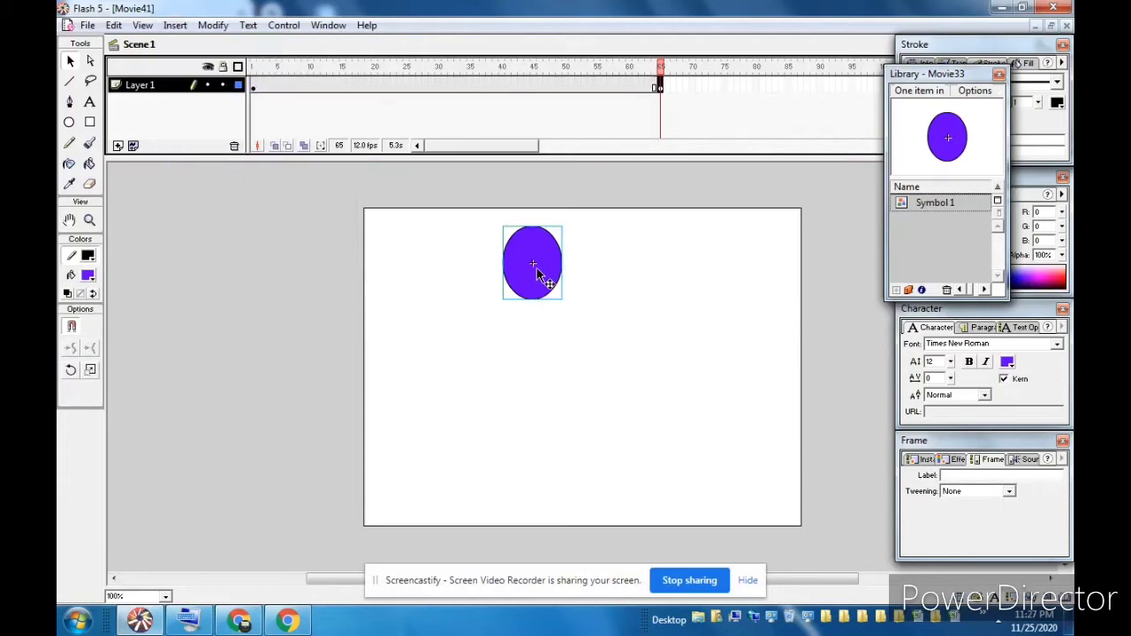
Move the oval to the stage's lower-right corner at frame 65 and create a motion tween between the two keyframes
{"action": "left_click_drag", "start_coordinate": [536, 267], "coordinate": [735, 473]}
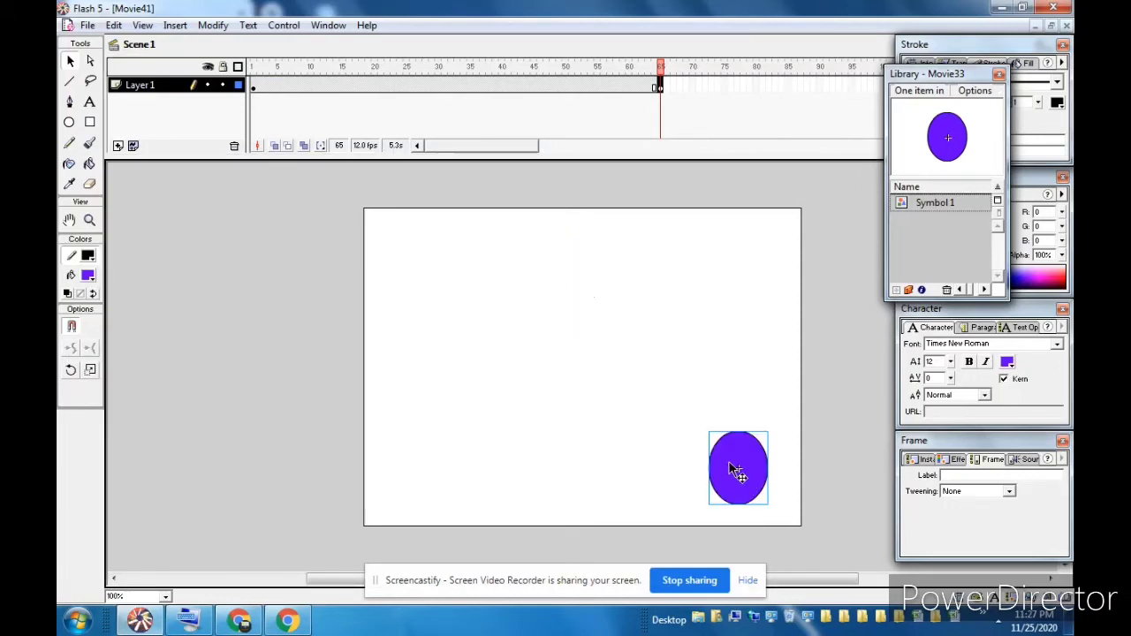
{"action": "right_click", "coordinate": [513, 88]}
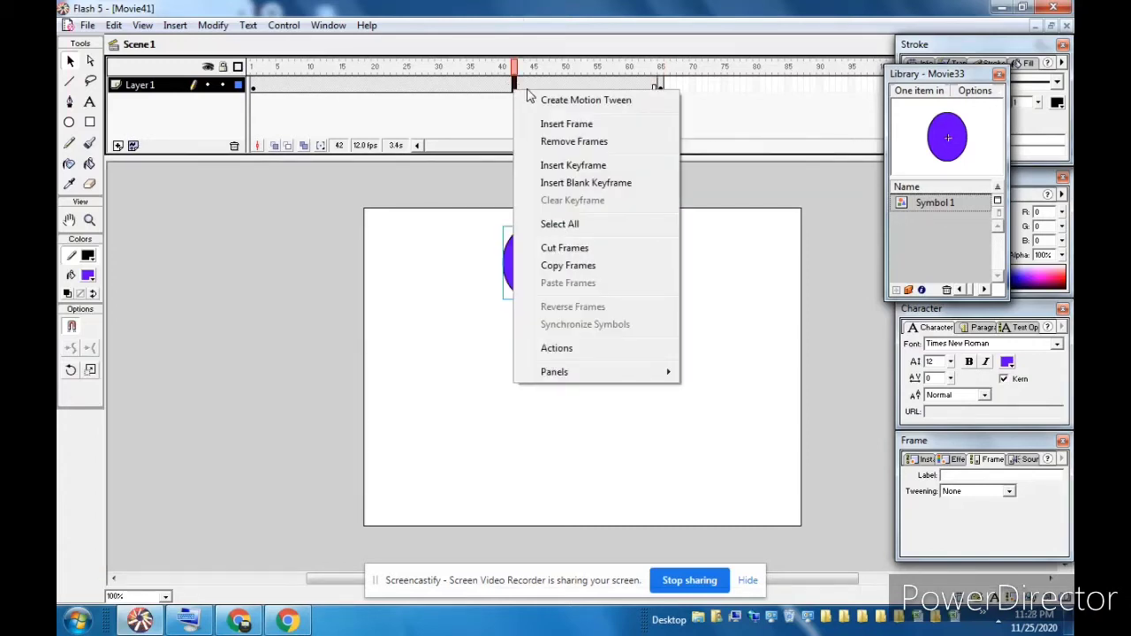
{"action": "left_click", "coordinate": [574, 103]}
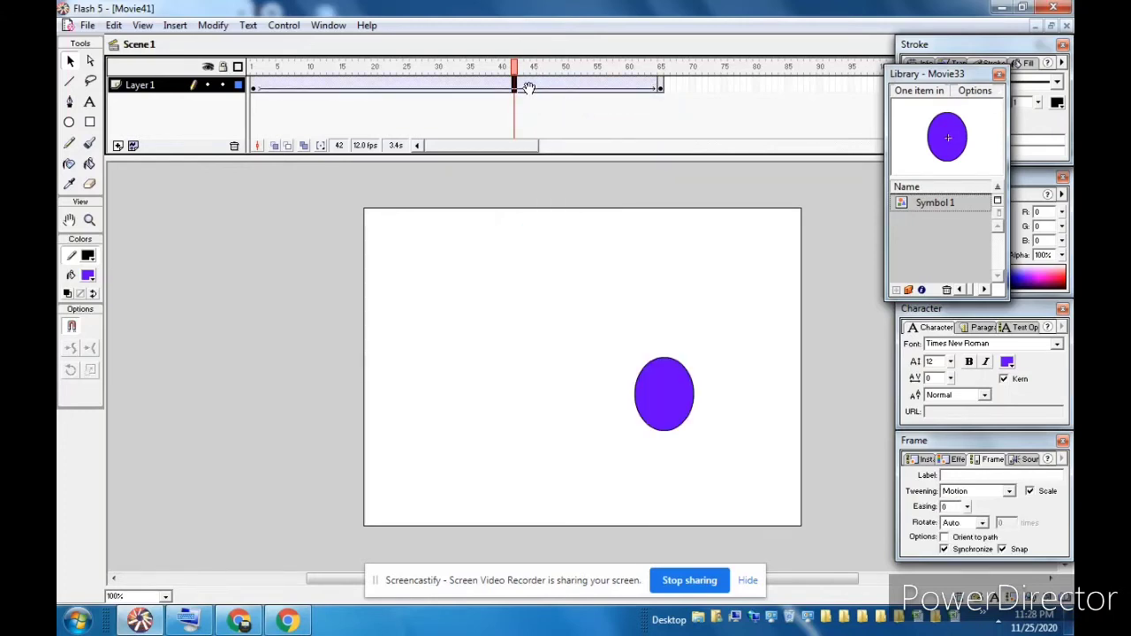
Test the movie to preview the oval's straight motion, and close the preview
{"action": "left_click", "coordinate": [275, 26]}
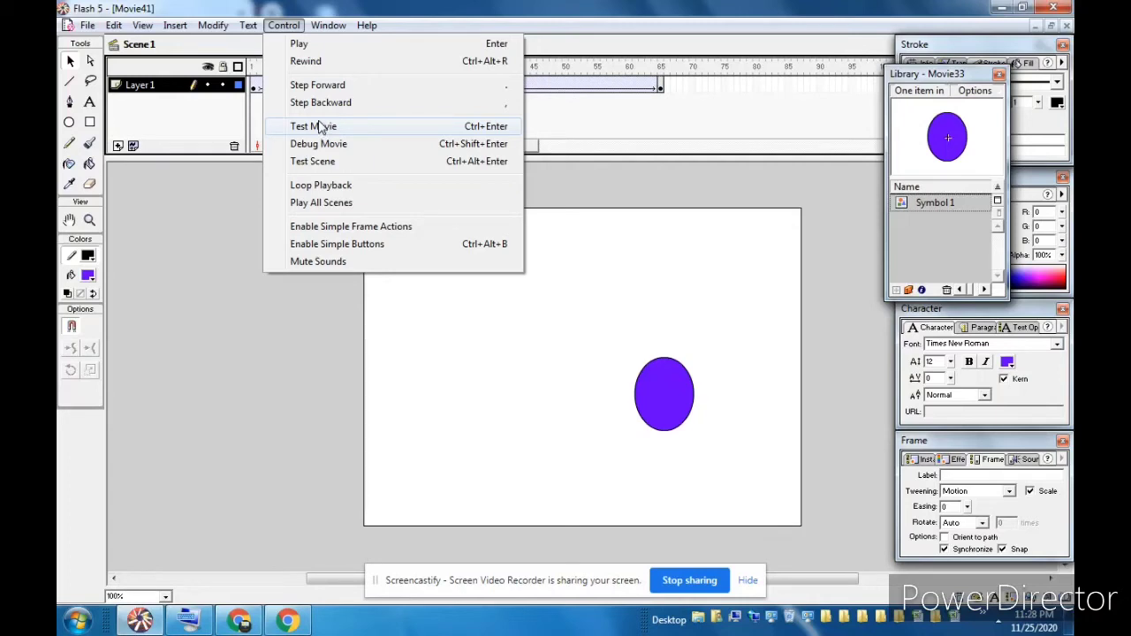
{"action": "left_click", "coordinate": [454, 131]}
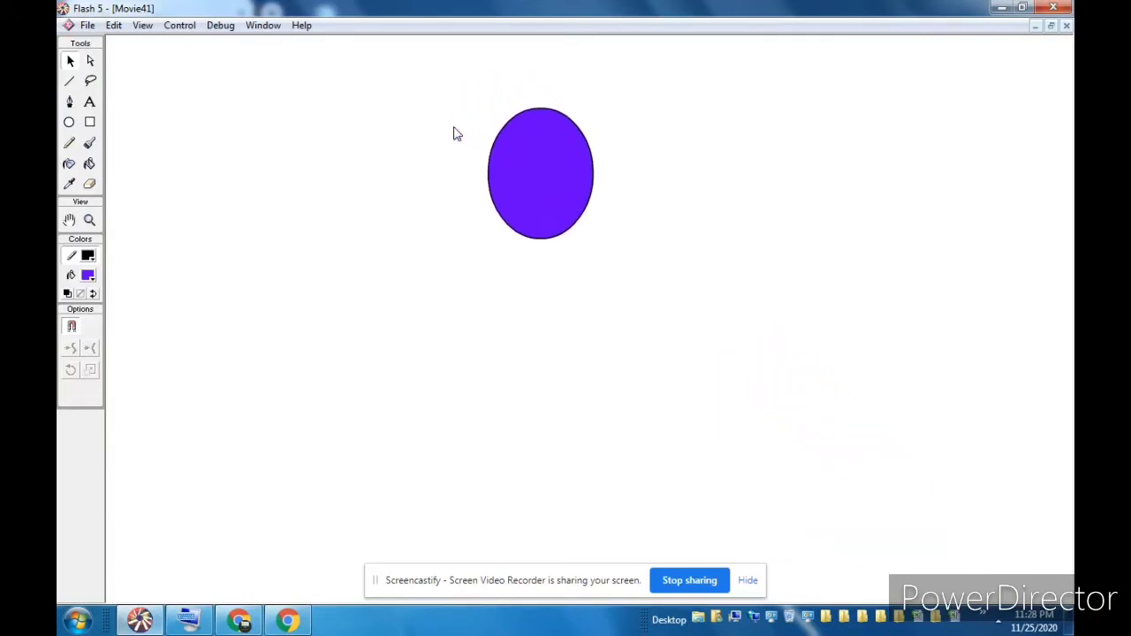
{"action": "left_click", "coordinate": [1066, 26]}
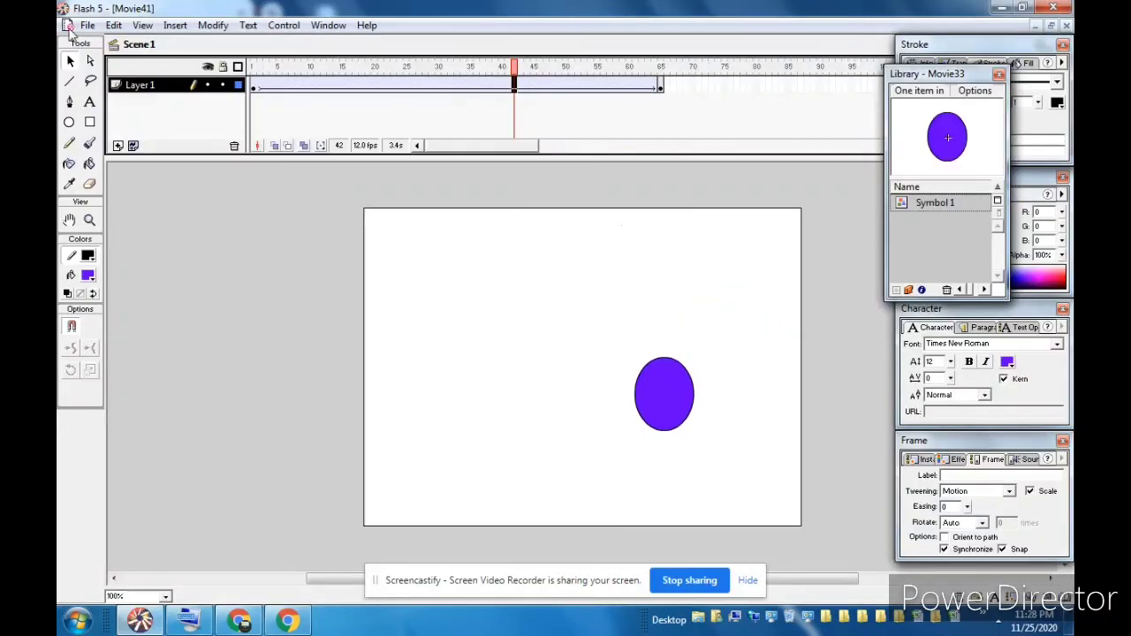
Create a new movie and place the Symbol 1 oval in the stage's upper-left area at frame 1
{"action": "left_click", "coordinate": [86, 26]}
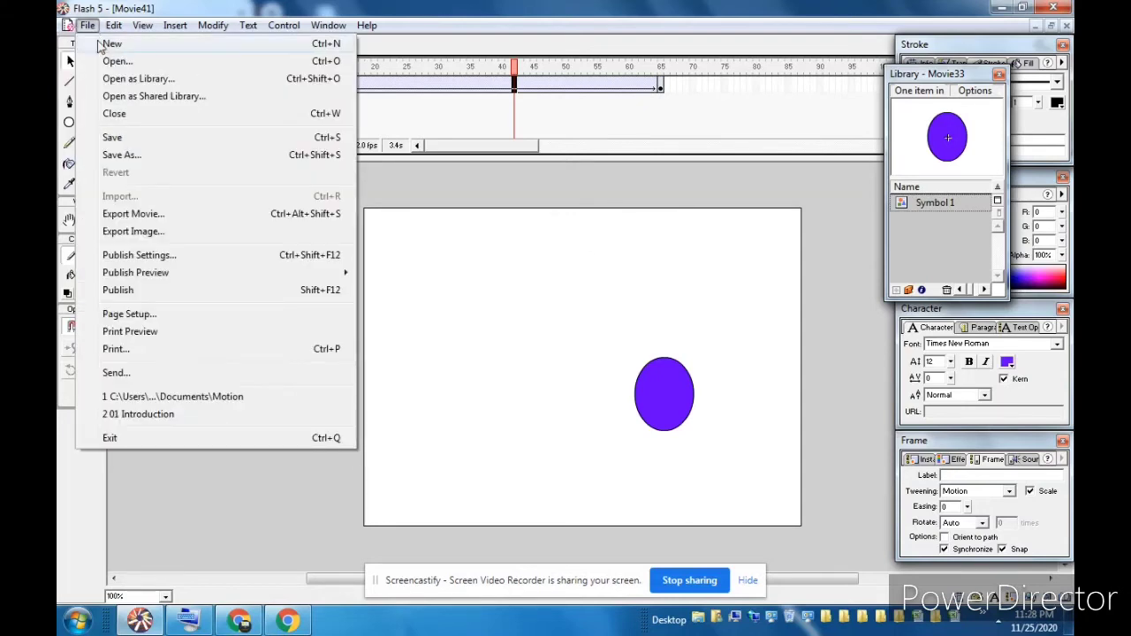
{"action": "left_click", "coordinate": [119, 44]}
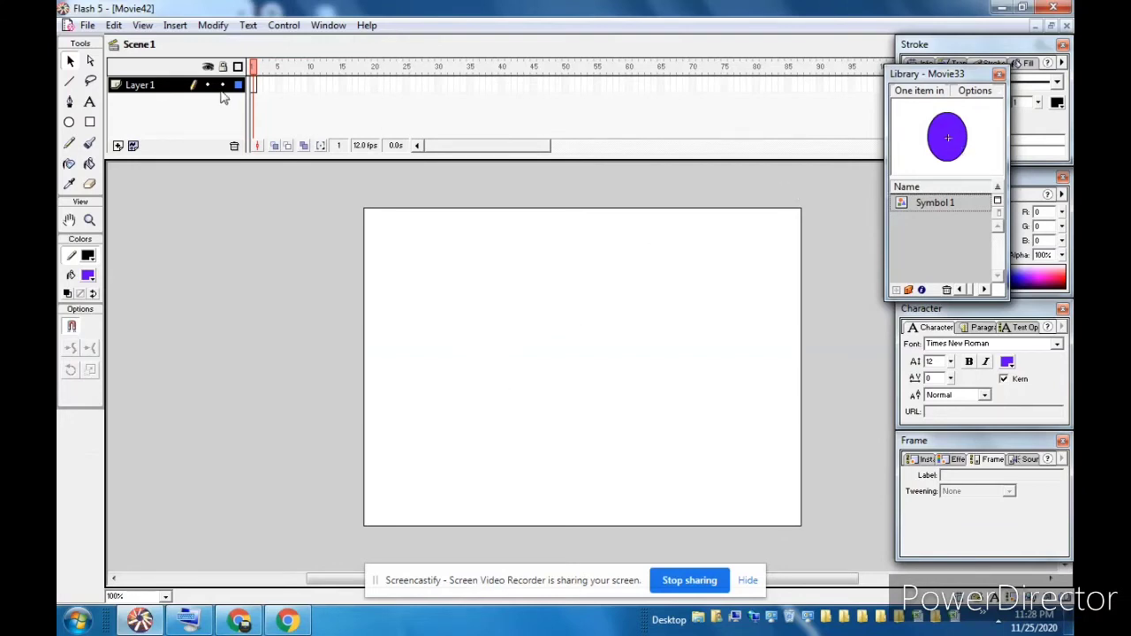
{"action": "left_click", "coordinate": [256, 89]}
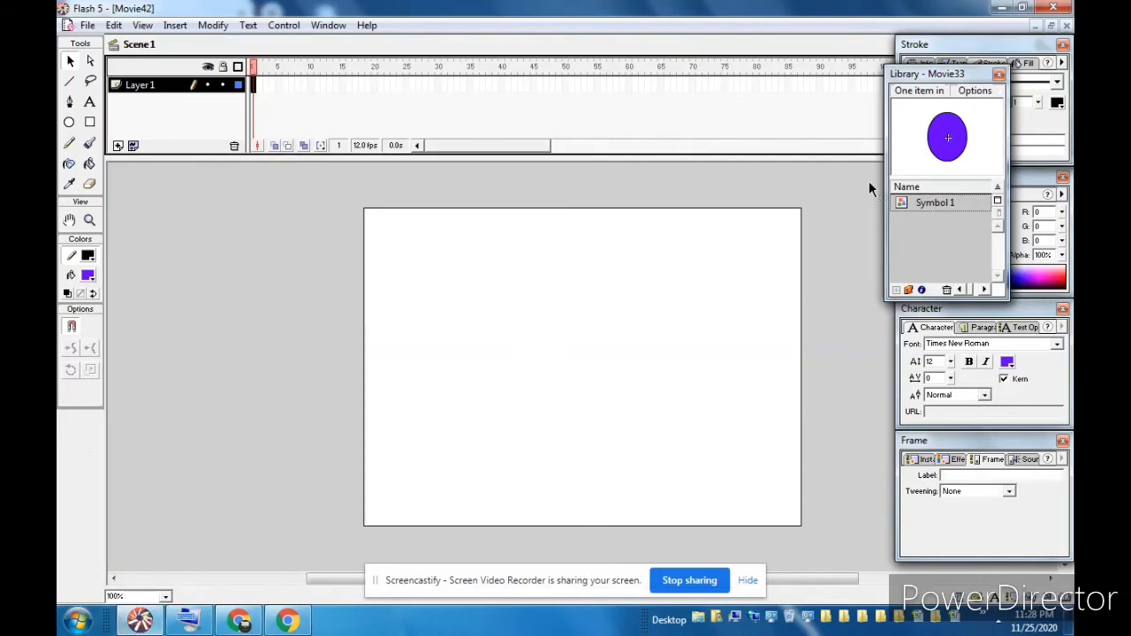
{"action": "left_click_drag", "start_coordinate": [949, 145], "coordinate": [437, 295]}
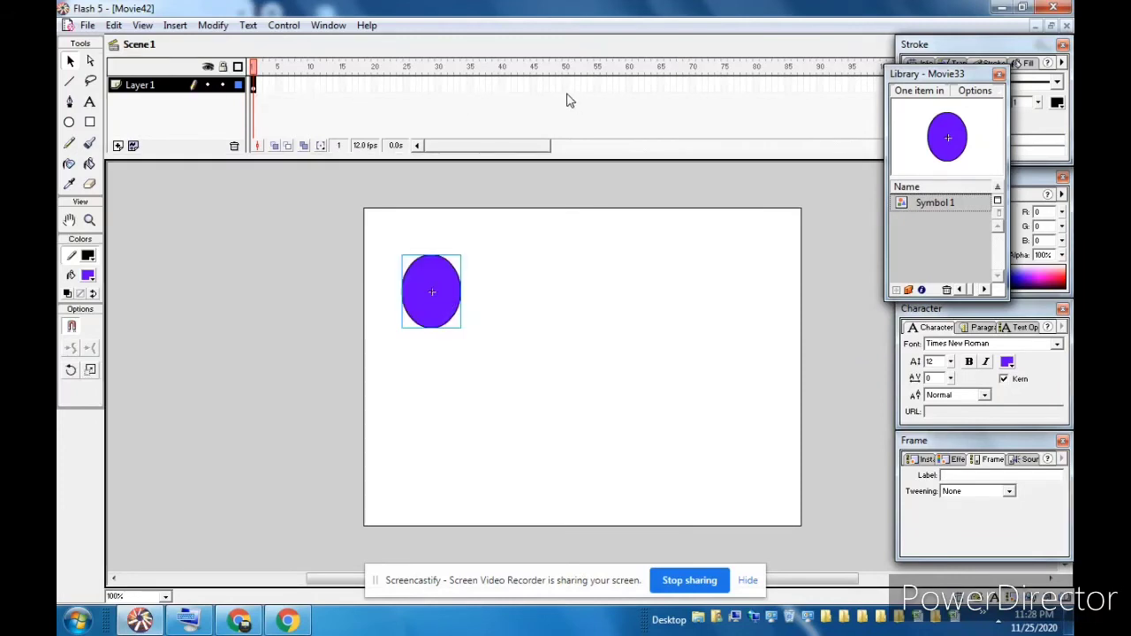
Insert a keyframe at frame 50 of Layer 1 and add a motion guide layer above it
{"action": "left_click", "coordinate": [566, 87]}
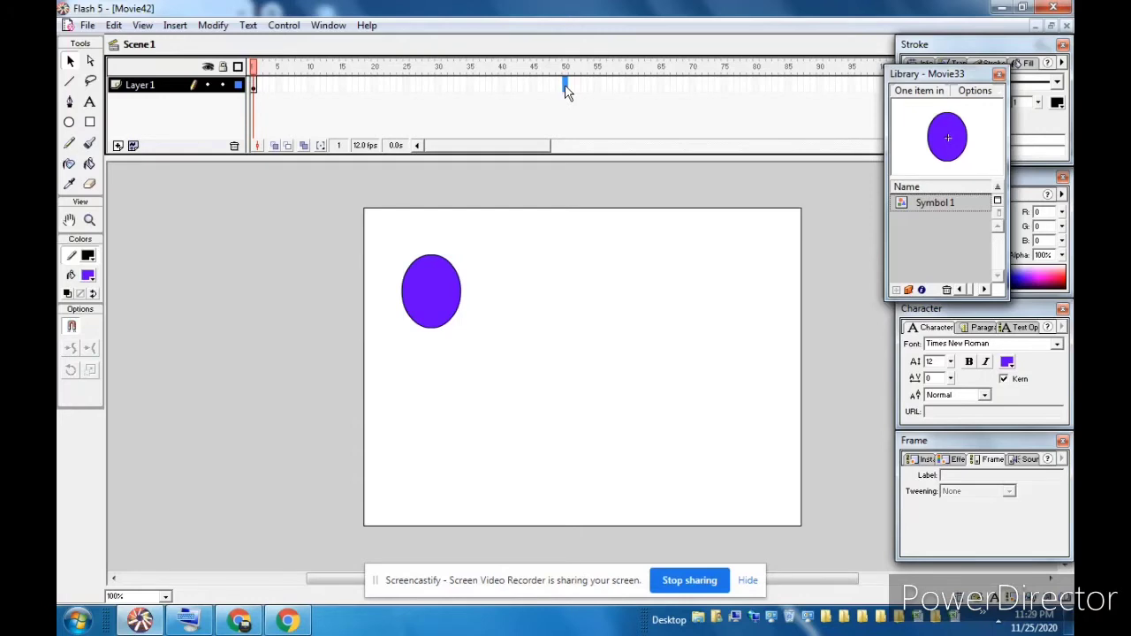
{"action": "key", "text": "F5"}
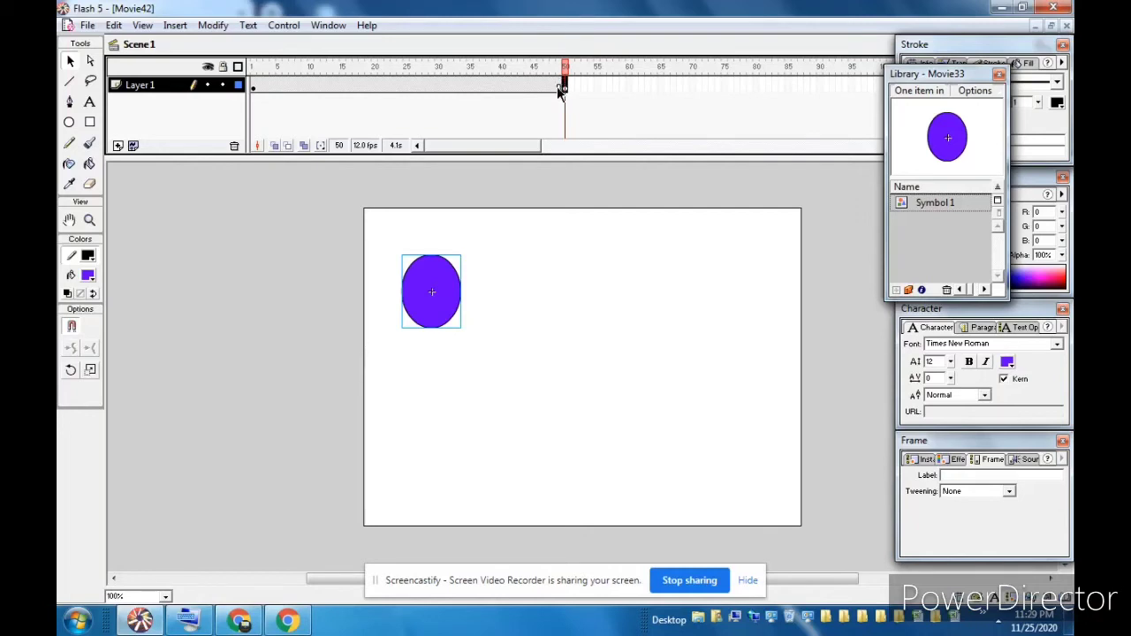
{"action": "left_click", "coordinate": [133, 146]}
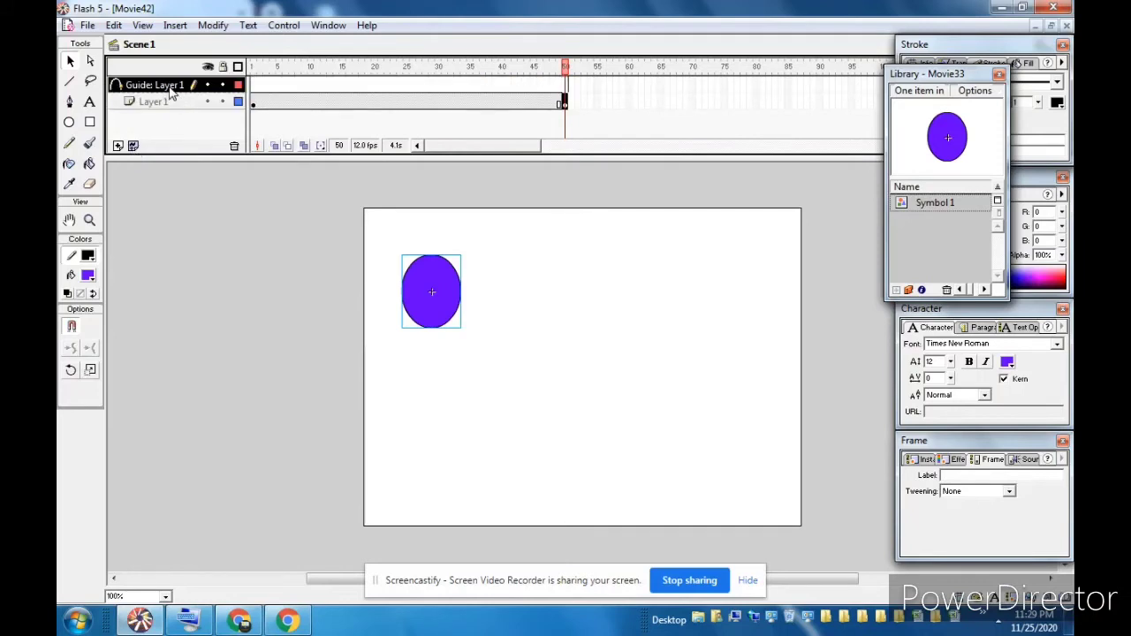
On frame 1 of the guide layer, draw a wavy path from the oval to the stage's upper-right corner with the Pencil in Smooth mode
{"action": "left_click", "coordinate": [254, 85]}
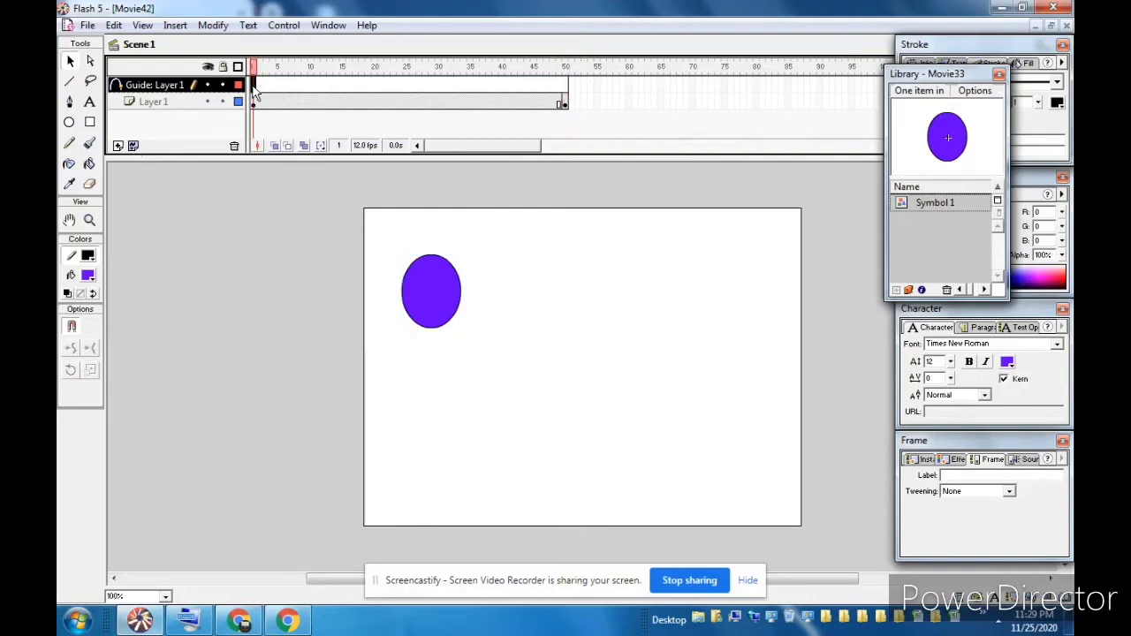
{"action": "left_click", "coordinate": [70, 146]}
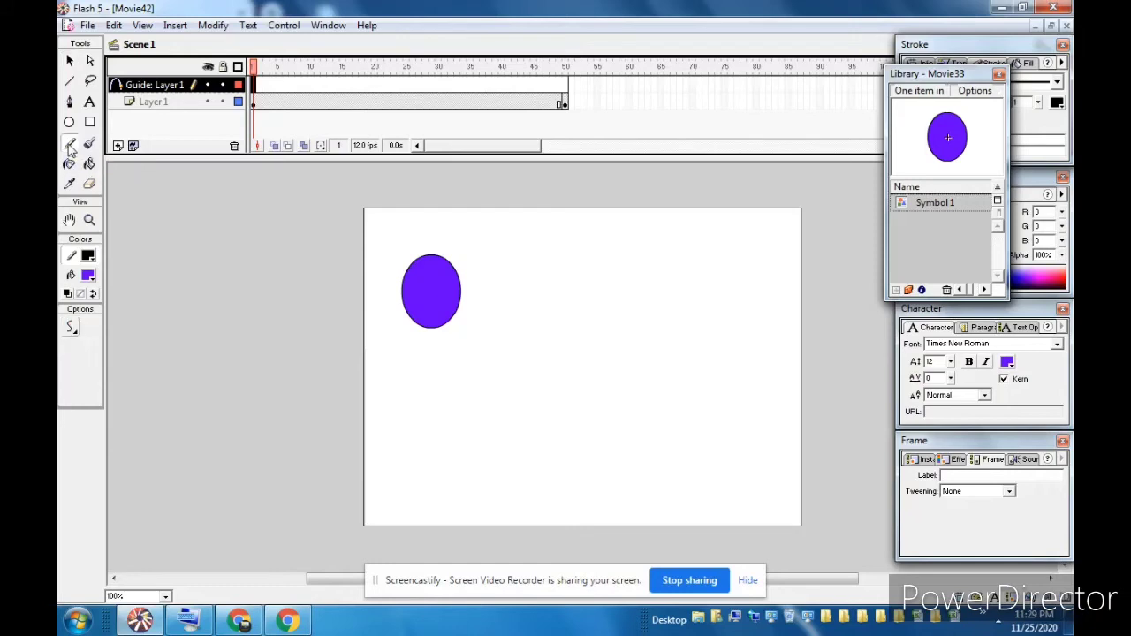
{"action": "left_click", "coordinate": [75, 331]}
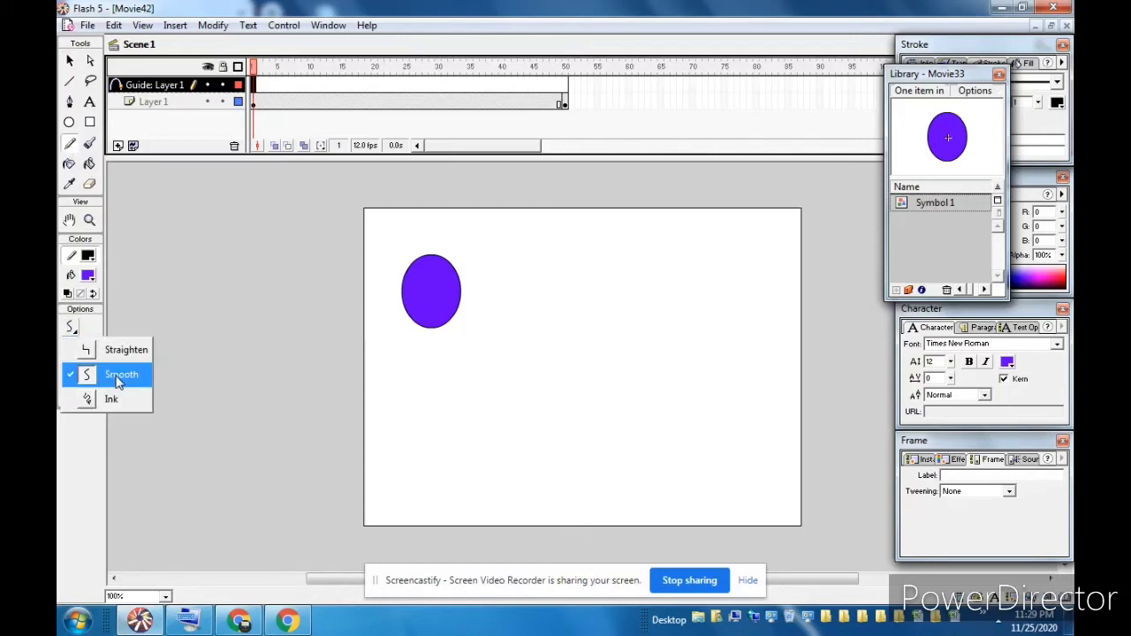
{"action": "left_click", "coordinate": [83, 376]}
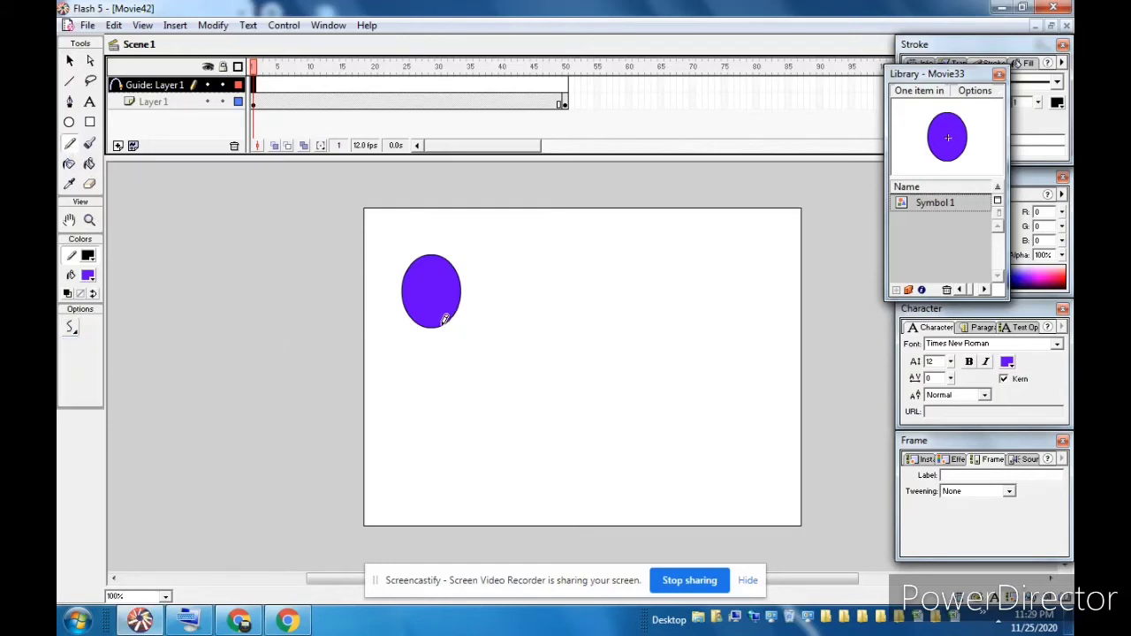
{"action": "mouse_move", "coordinate": [437, 329]}
{"action": "left_mouse_down"}
{"action": "mouse_move", "coordinate": [454, 399]}
{"action": "mouse_move", "coordinate": [482, 412]}
{"action": "mouse_move", "coordinate": [530, 273]}
{"action": "mouse_move", "coordinate": [546, 318]}
{"action": "mouse_move", "coordinate": [549, 403]}
{"action": "mouse_move", "coordinate": [597, 493]}
{"action": "mouse_move", "coordinate": [639, 485]}
{"action": "mouse_move", "coordinate": [657, 306]}
{"action": "mouse_move", "coordinate": [671, 272]}
{"action": "mouse_move", "coordinate": [690, 271]}
{"action": "mouse_move", "coordinate": [702, 370]}
{"action": "mouse_move", "coordinate": [756, 489]}
{"action": "mouse_move", "coordinate": [774, 243]}
{"action": "left_mouse_up"}
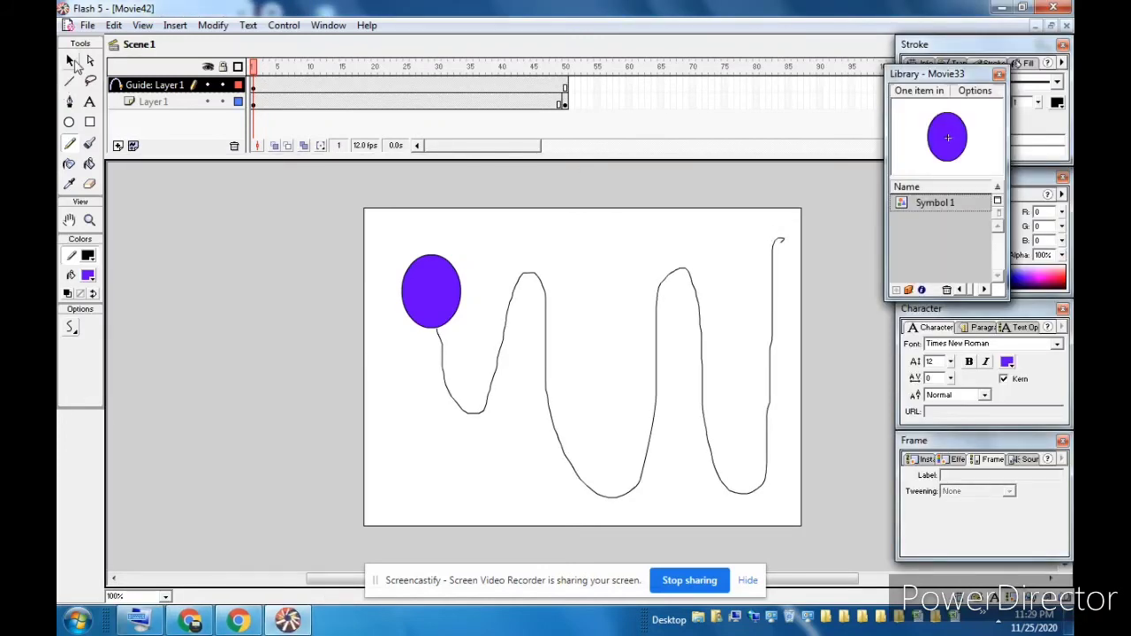
Snap the oval's centre to the start of the wavy path at frame 1 and to the path's end at frame 50
{"action": "left_click", "coordinate": [71, 62]}
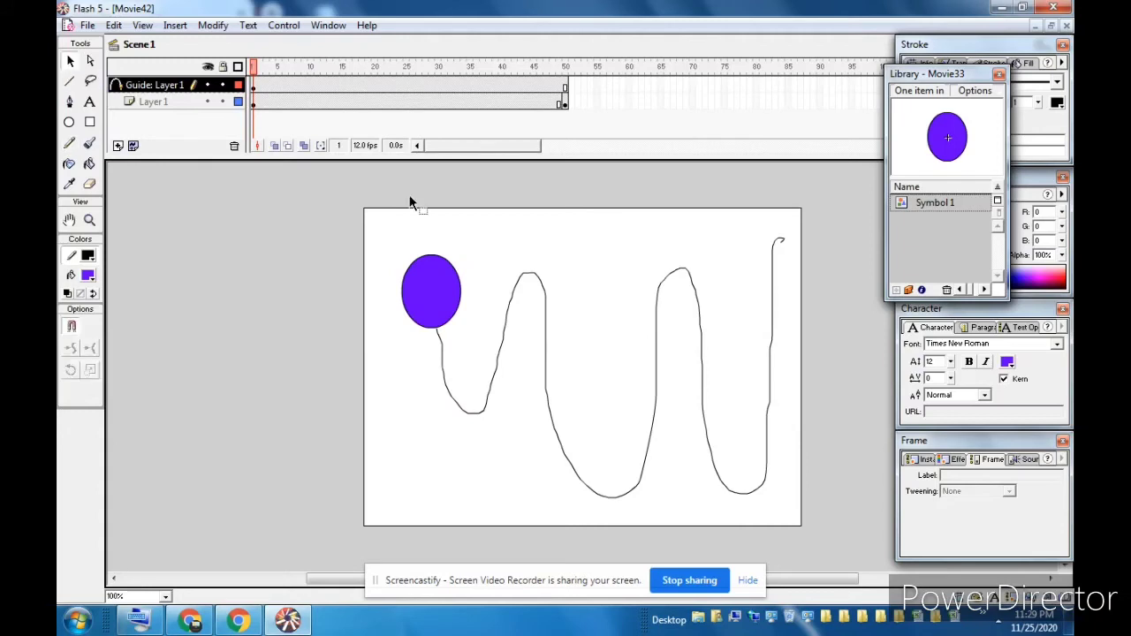
{"action": "left_click", "coordinate": [254, 86]}
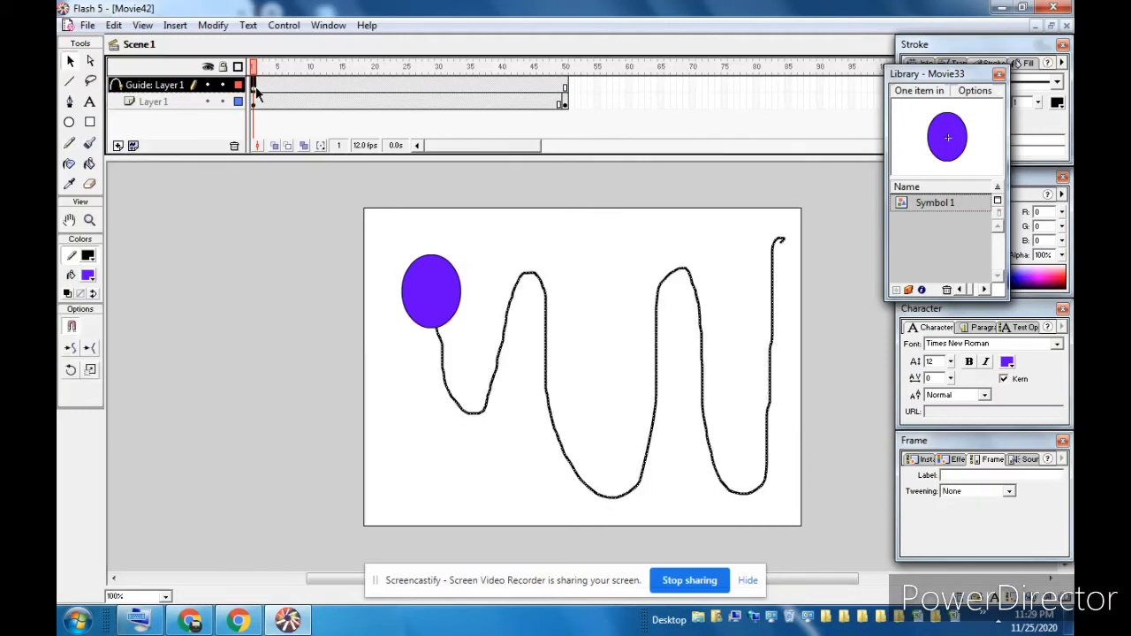
{"action": "left_click_drag", "start_coordinate": [427, 291], "coordinate": [438, 330]}
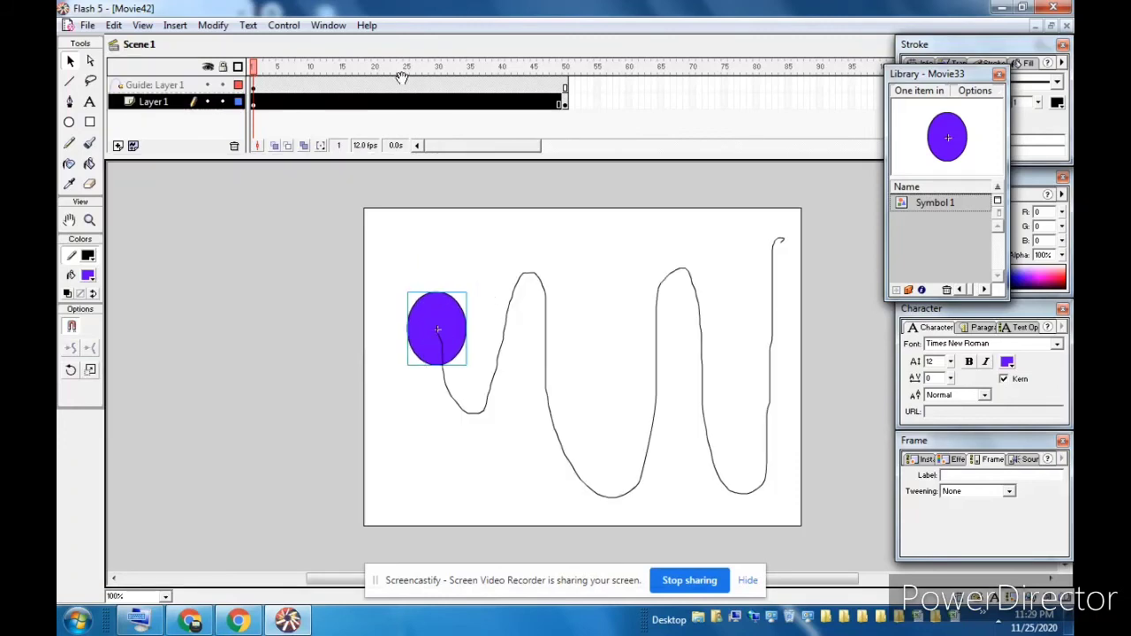
{"action": "left_click", "coordinate": [565, 81]}
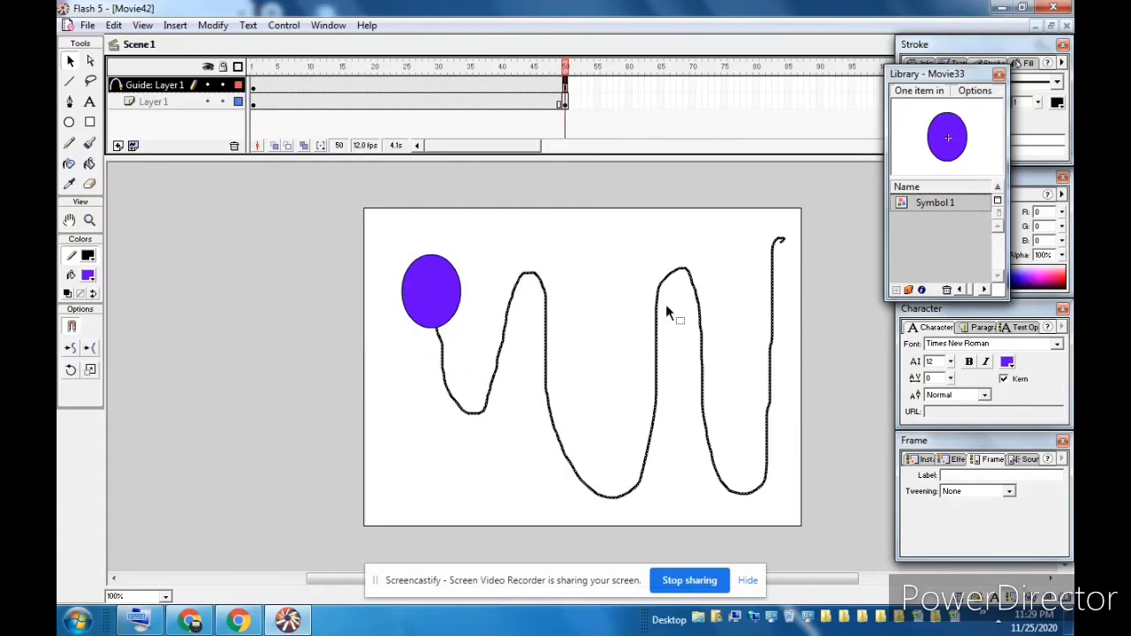
{"action": "left_click_drag", "start_coordinate": [438, 306], "coordinate": [785, 253]}
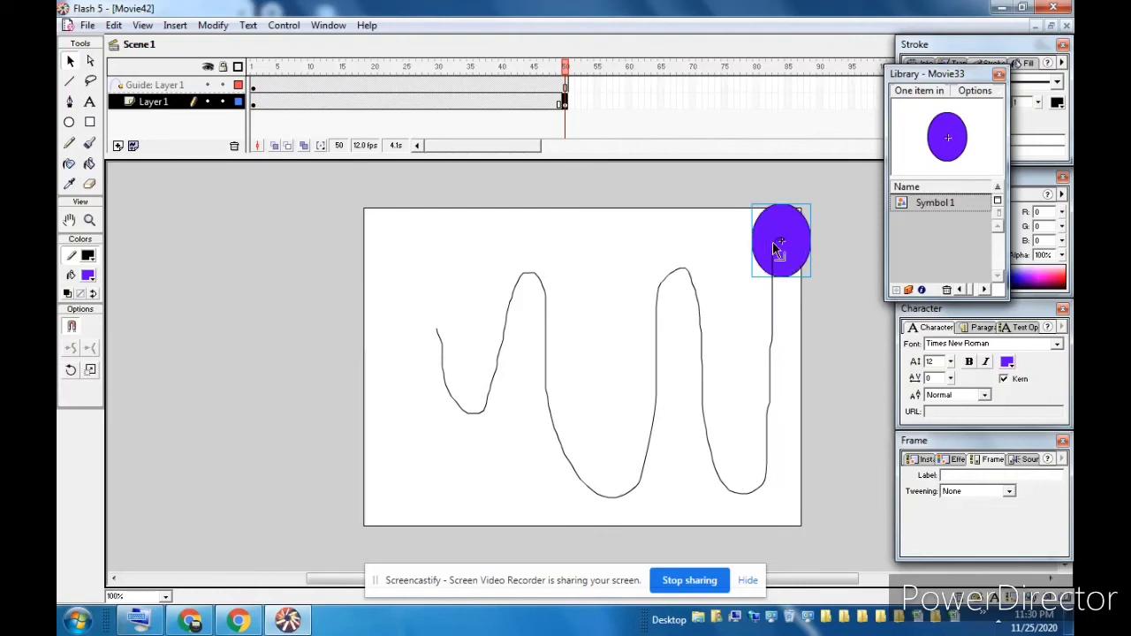
Create a motion tween across all the frames of Layer 1
{"action": "left_click", "coordinate": [157, 104]}
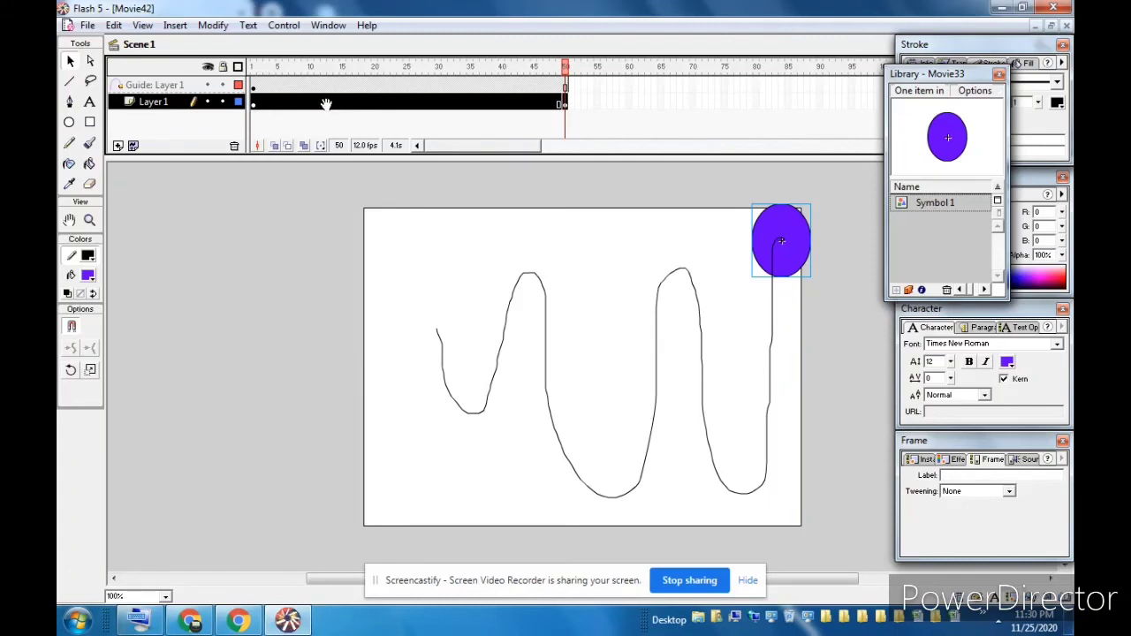
{"action": "right_click", "coordinate": [326, 104]}
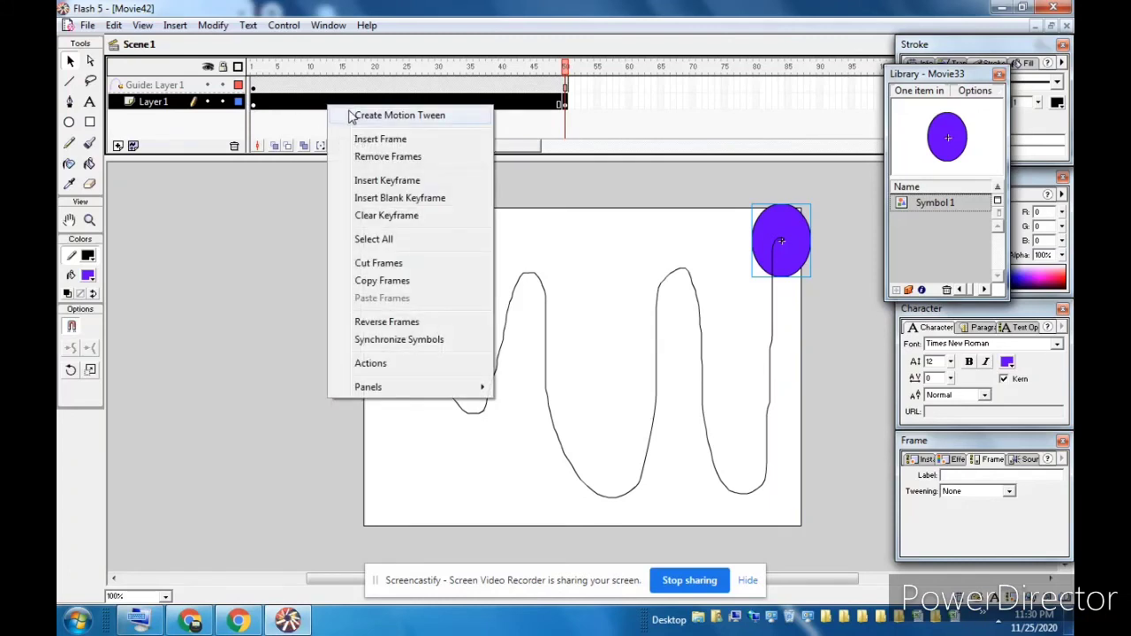
{"action": "left_click", "coordinate": [351, 115]}
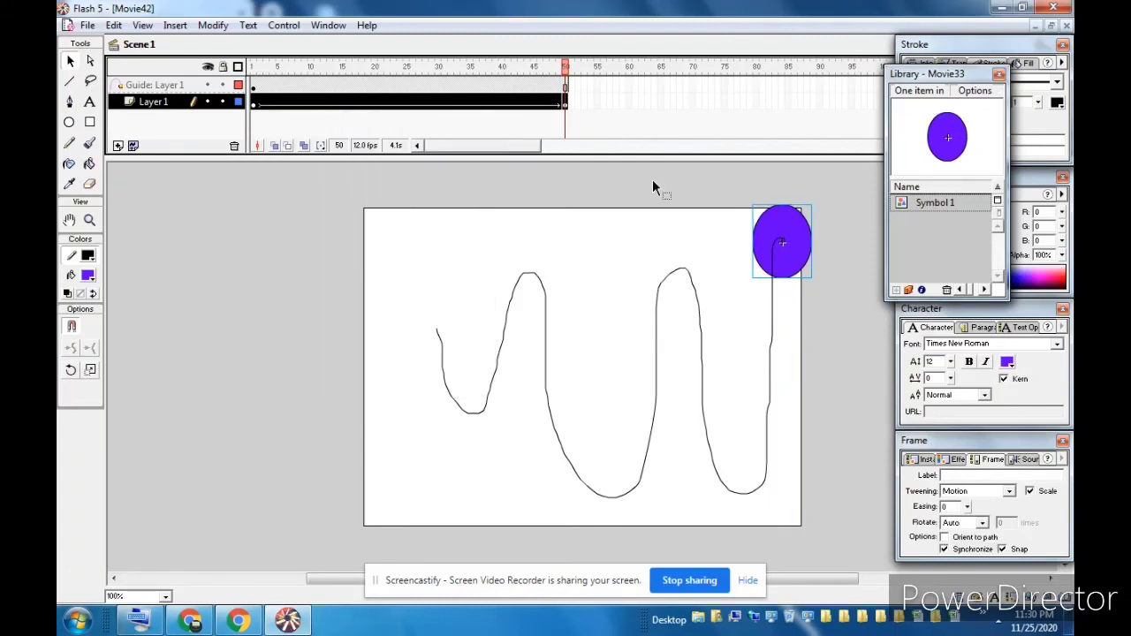
Set the tween's rotation to CW and test the movie to preview the oval following the guide path
{"action": "left_click", "coordinate": [983, 524]}
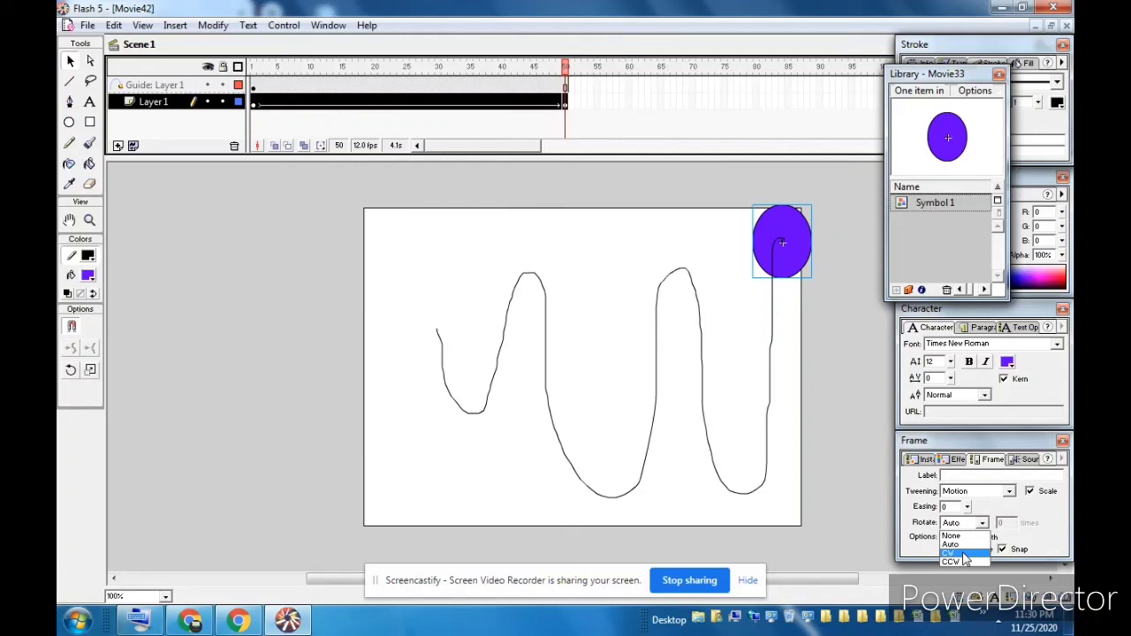
{"action": "left_click", "coordinate": [949, 553]}
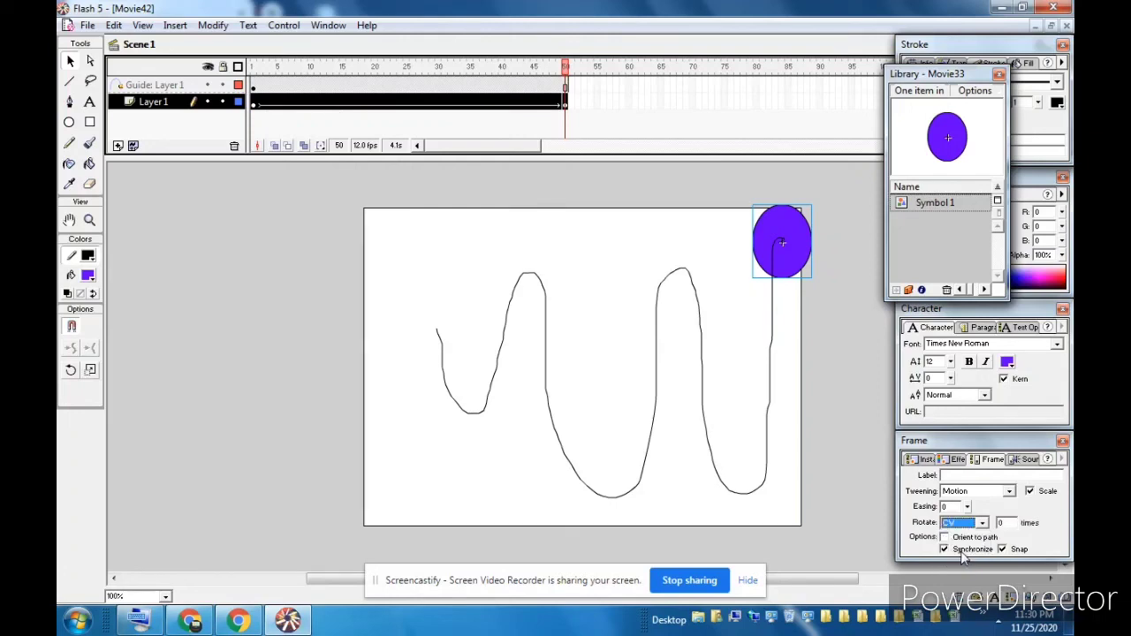
{"action": "key", "text": "ctrl+Return"}
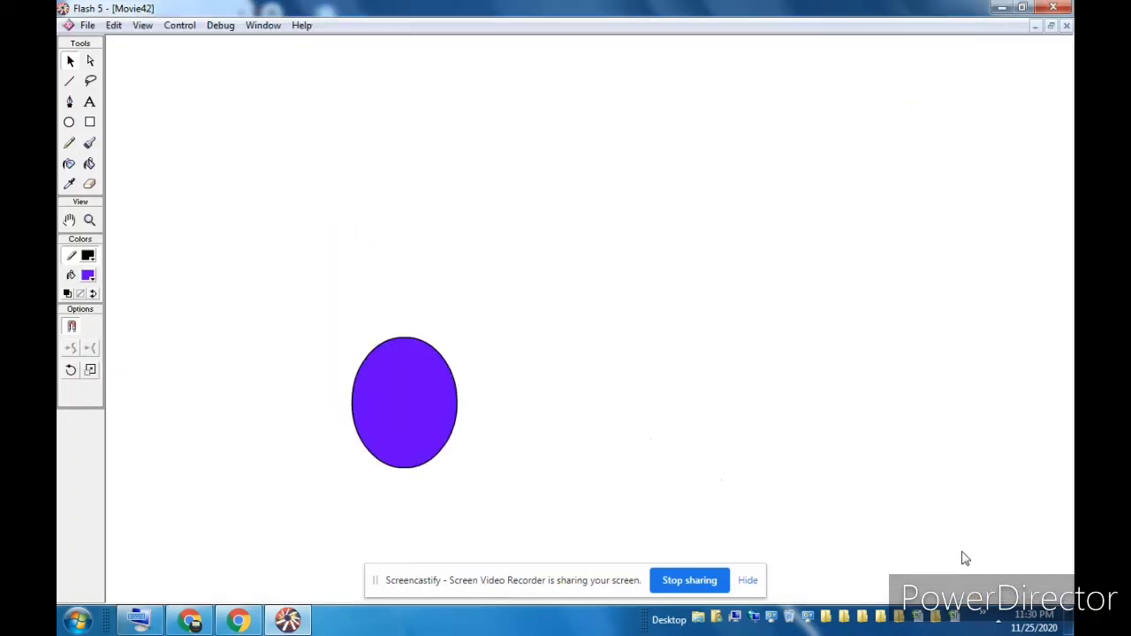